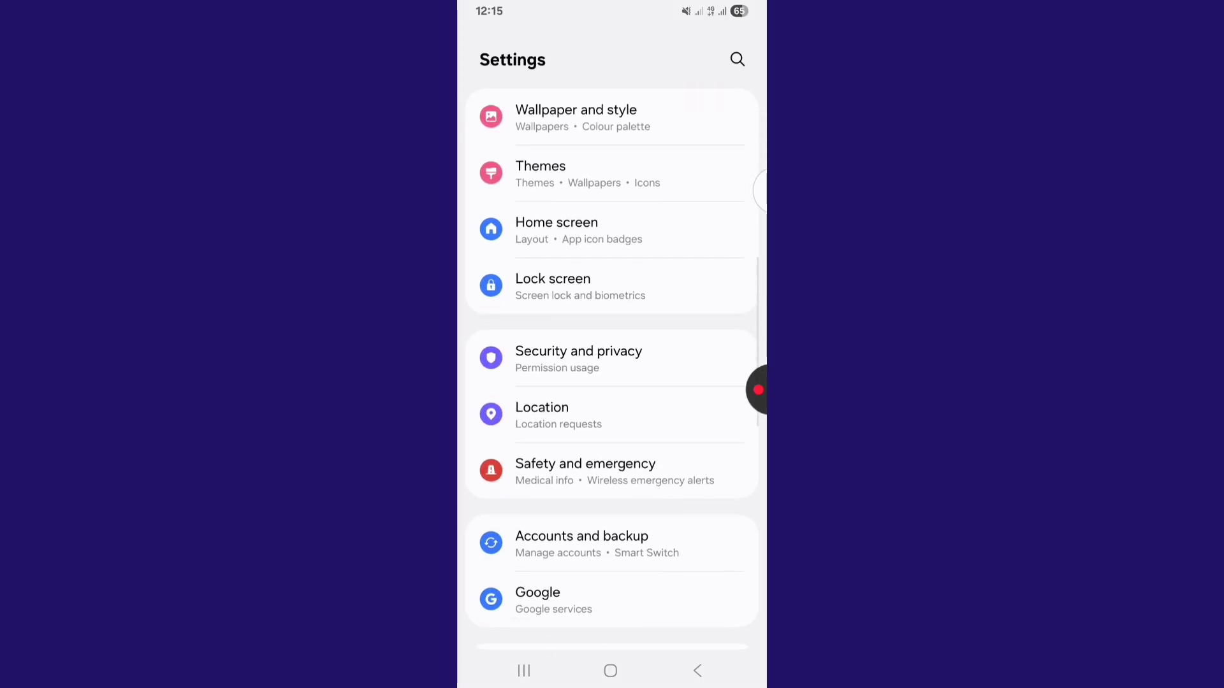
pyautogui.scroll(-10, 612, 383)
pyautogui.scroll(1, 613, 383)
pyautogui.scroll(3, 612, 382)
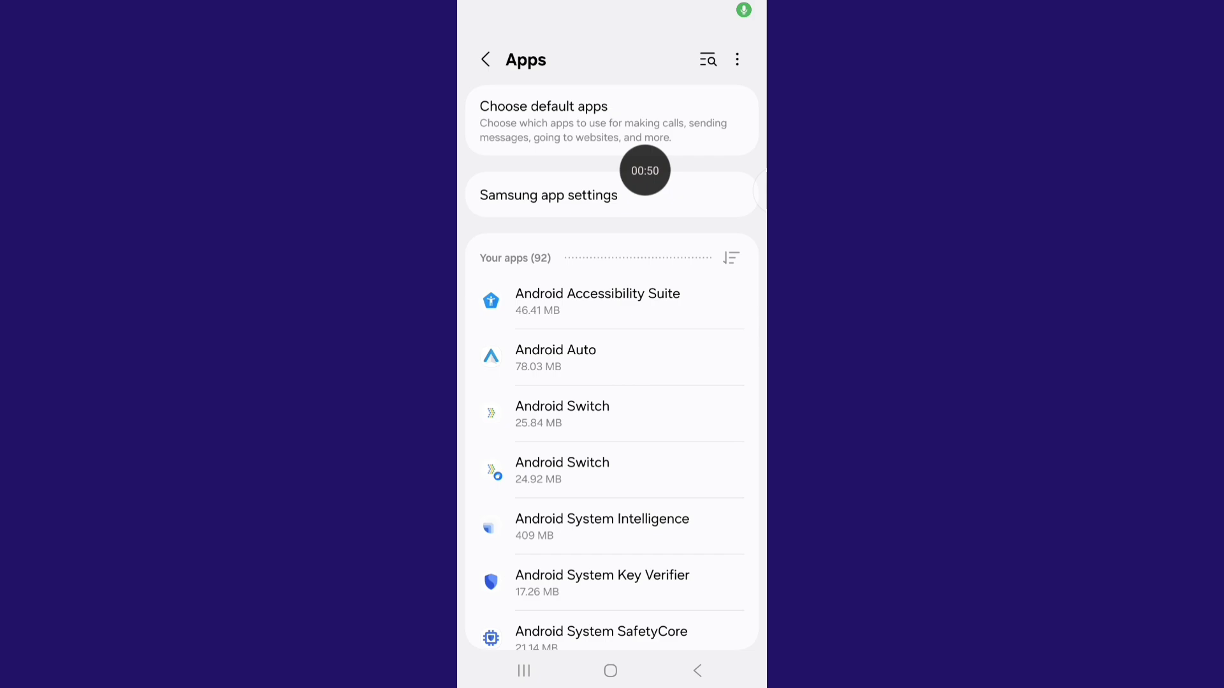
# - Search the Apps list for 'WhatsApp' and open its App info page
pyautogui.click(707, 60)
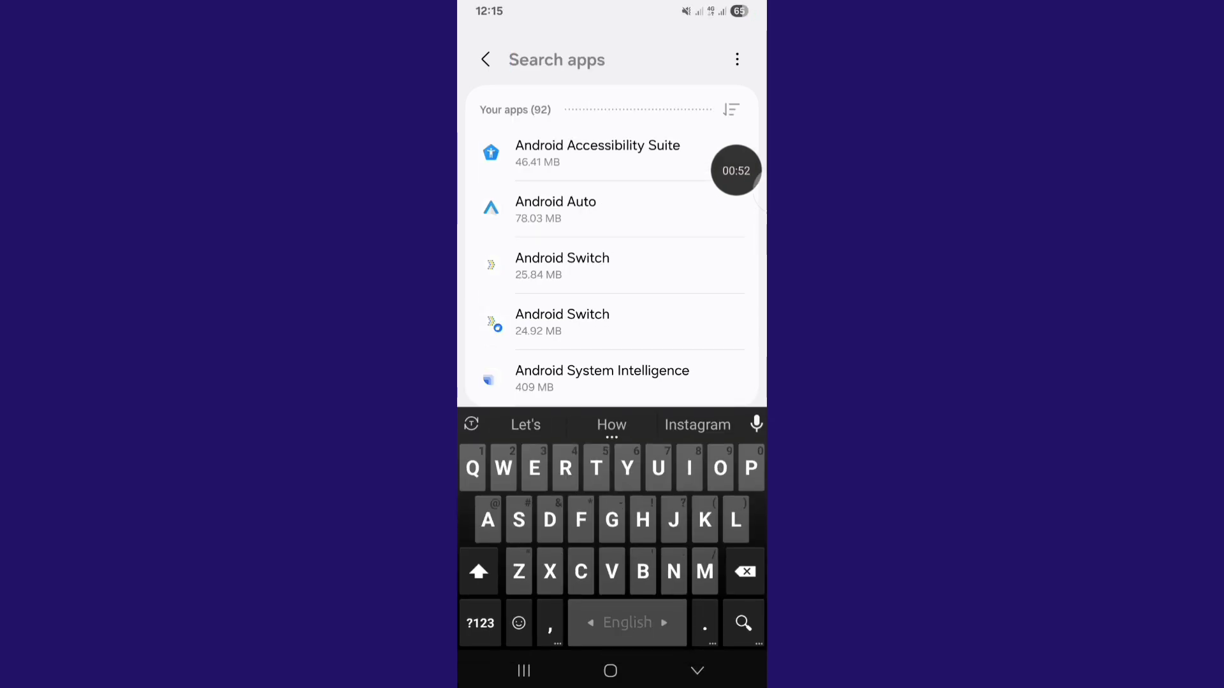
pyautogui.write('WhatsApp')
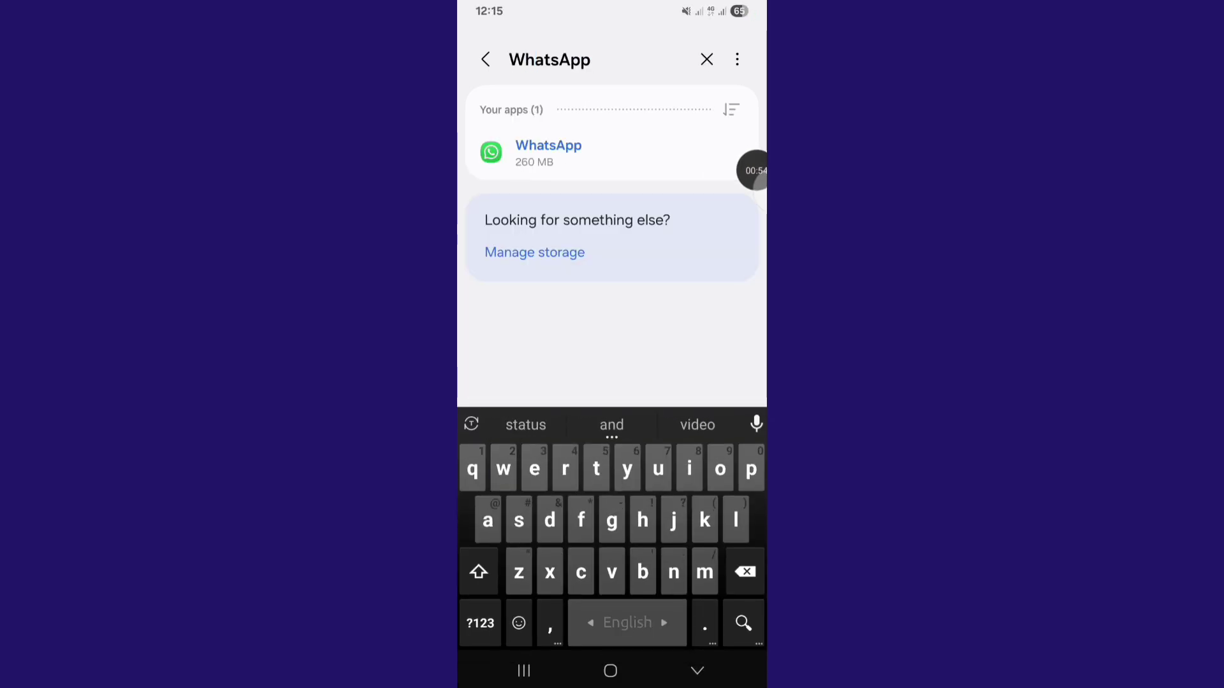
pyautogui.press('Escape')
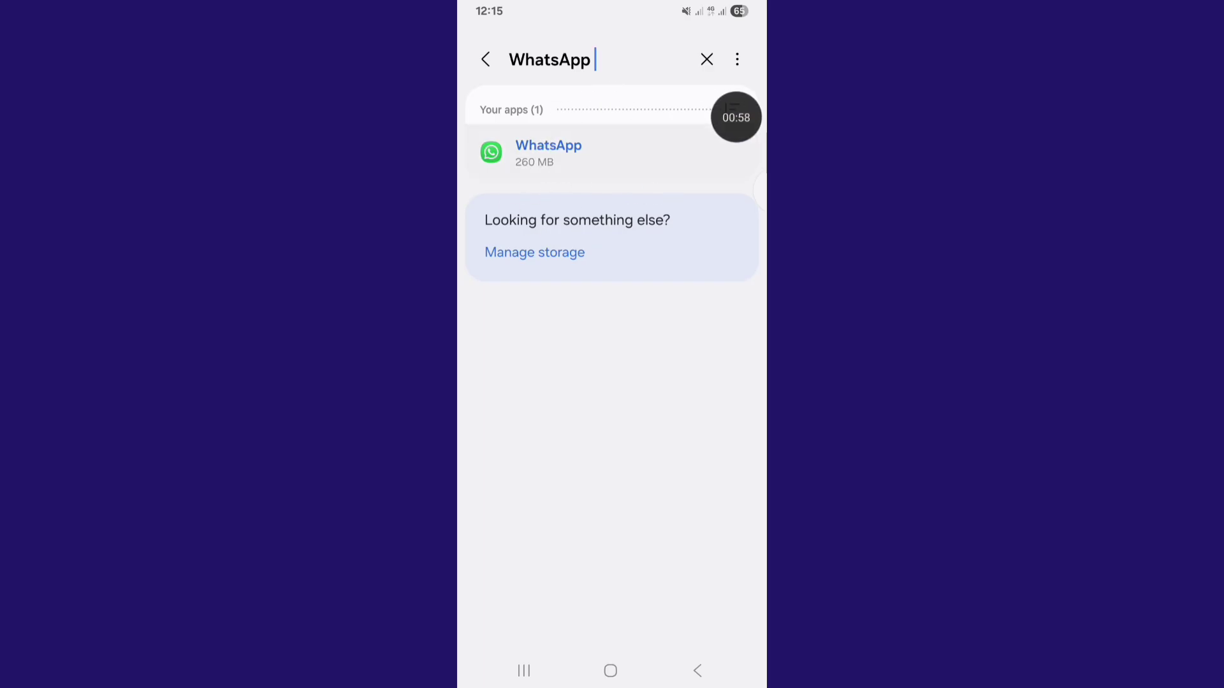
pyautogui.click(549, 152)
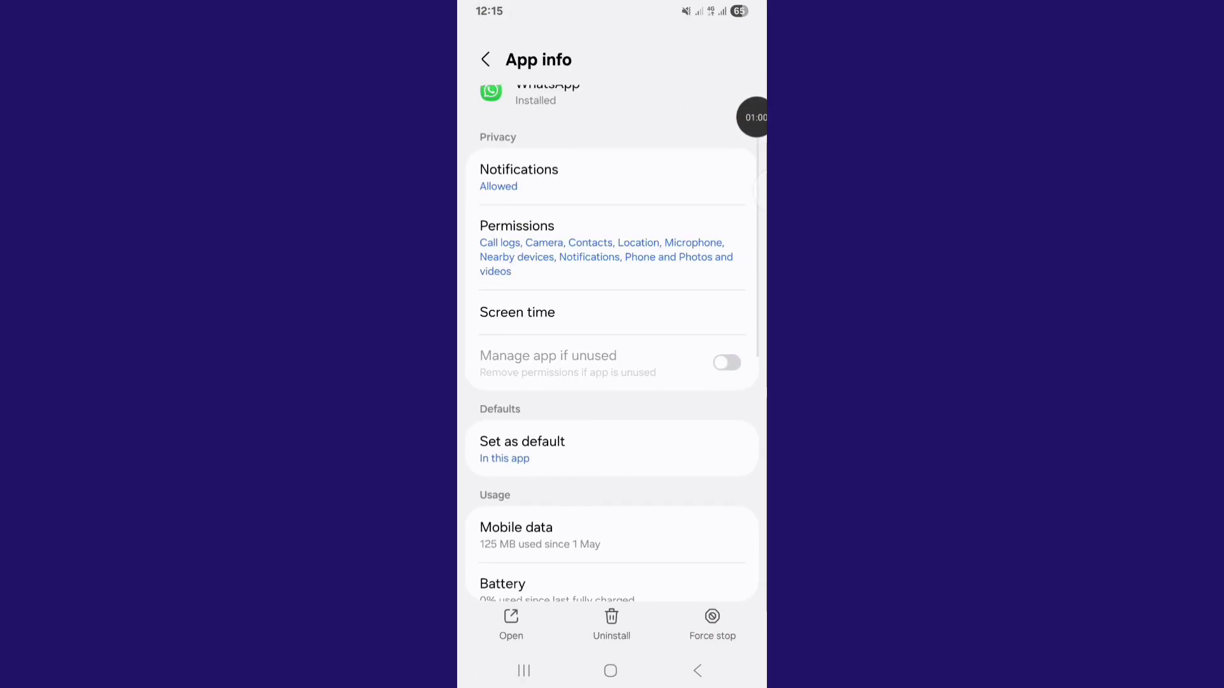
pyautogui.scroll(-5, 612, 345)
# - Clear WhatsApp's 1.14 MB cache to 0 B on its Storage page, then go back
pyautogui.moveTo(670, 100); pyautogui.dragTo(736, 200)
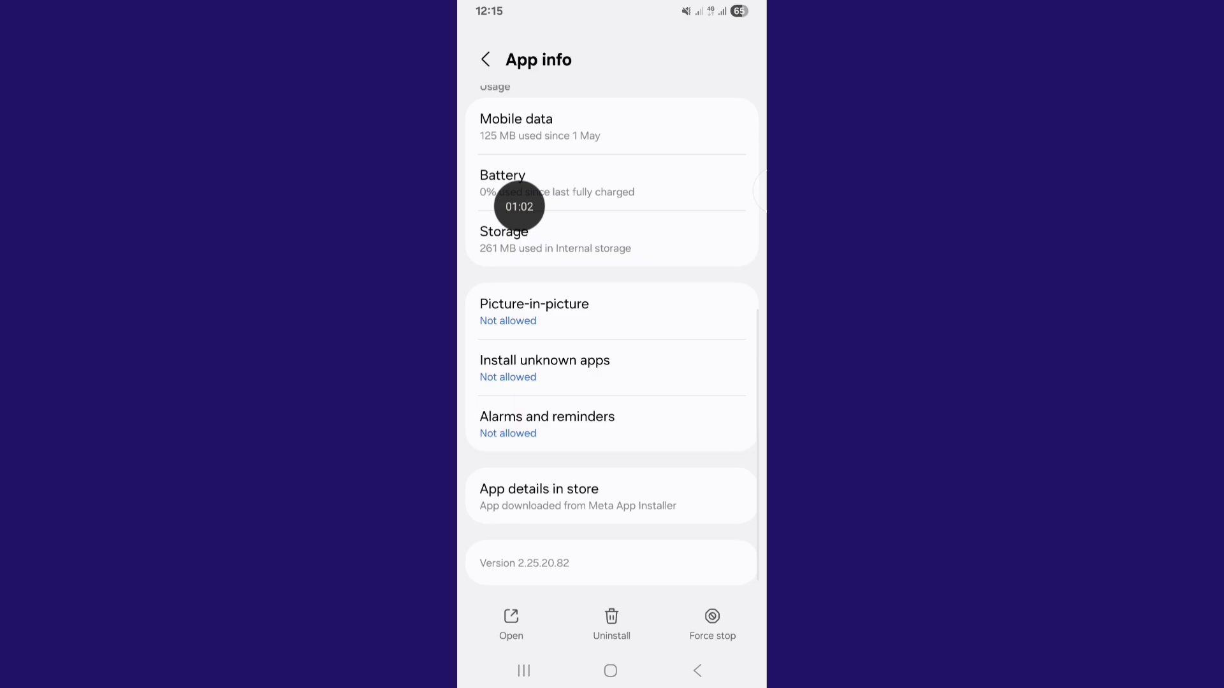
pyautogui.click(536, 239)
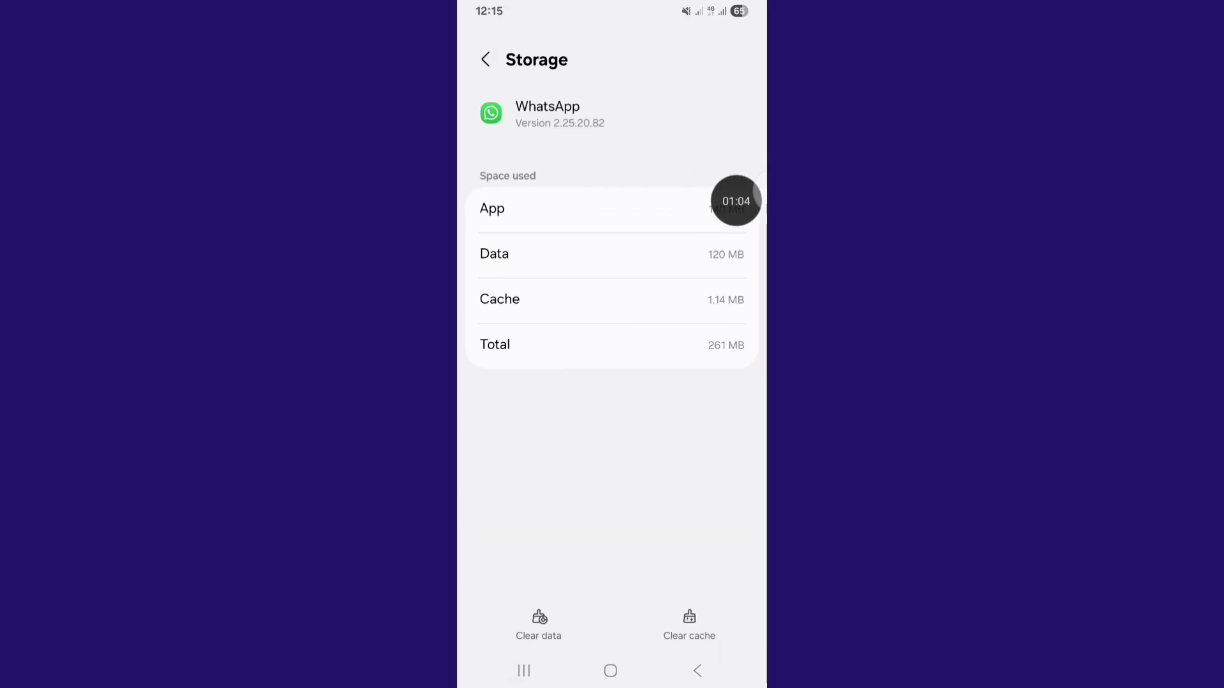
pyautogui.moveTo(735, 200); pyautogui.dragTo(693, 619)
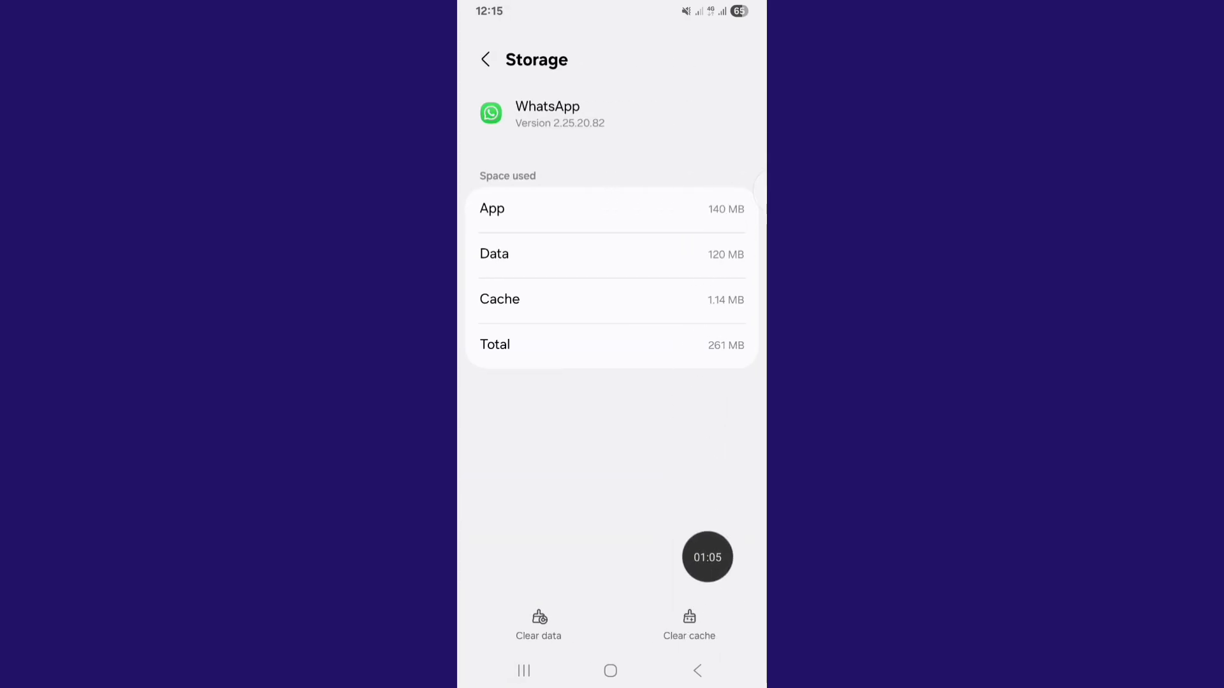
pyautogui.moveTo(708, 557)
pyautogui.mouseDown()
pyautogui.moveTo(679, 617)
pyautogui.moveTo(736, 557)
pyautogui.mouseUp()
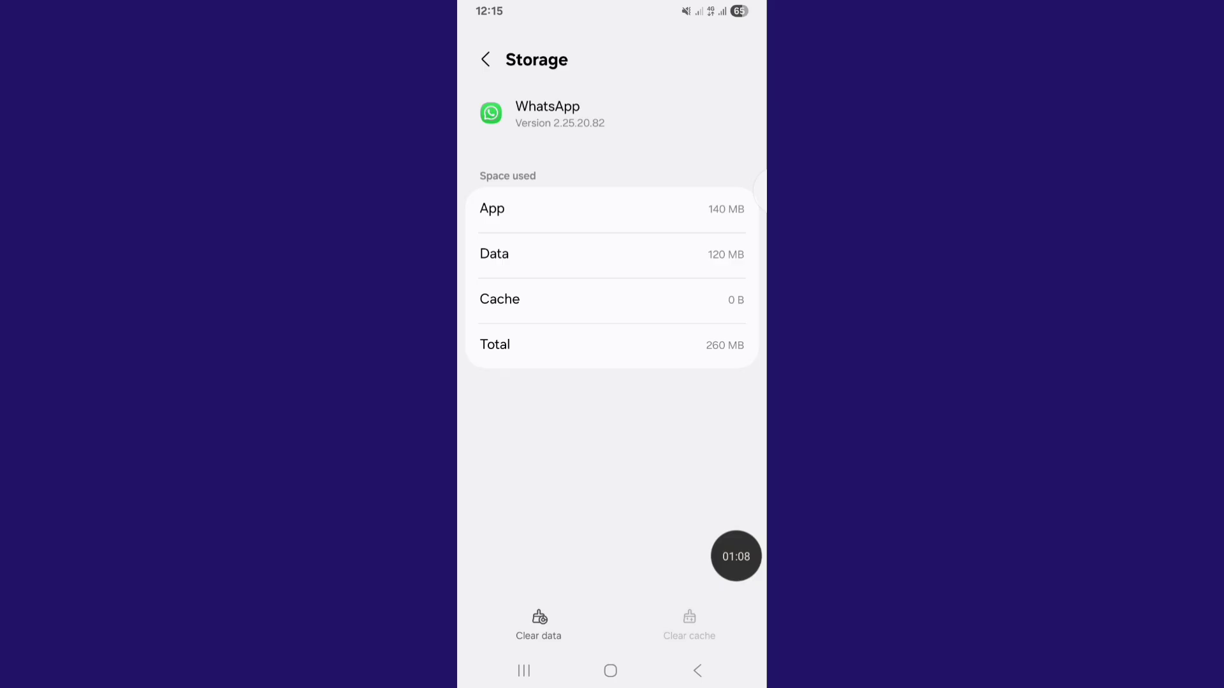
pyautogui.click(698, 670)
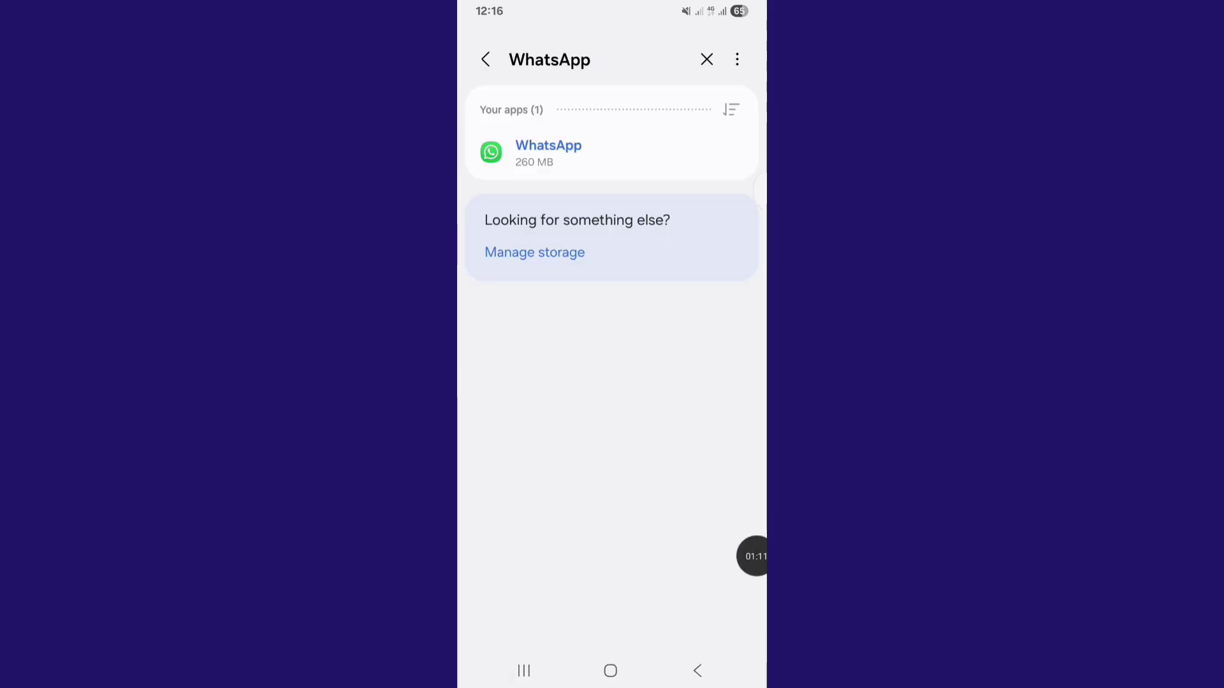
# - Leave the search and sort the full Apps list by size
pyautogui.click(698, 671)
pyautogui.scroll(3, 612, 382)
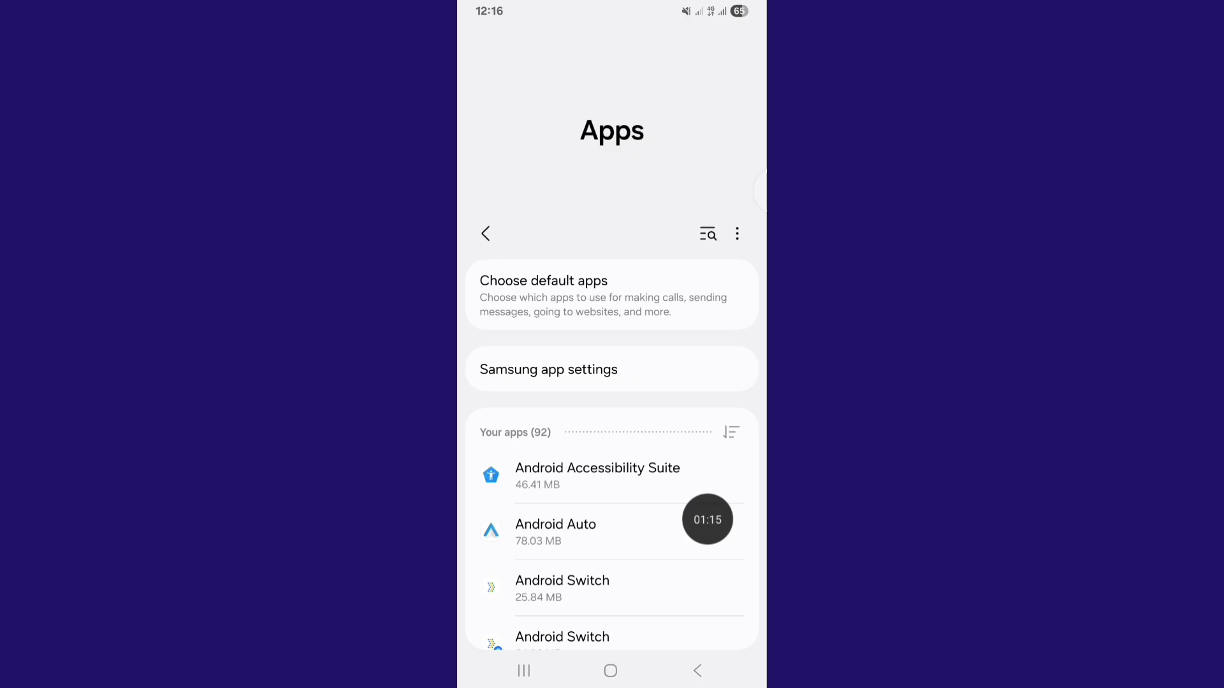
pyautogui.click(731, 433)
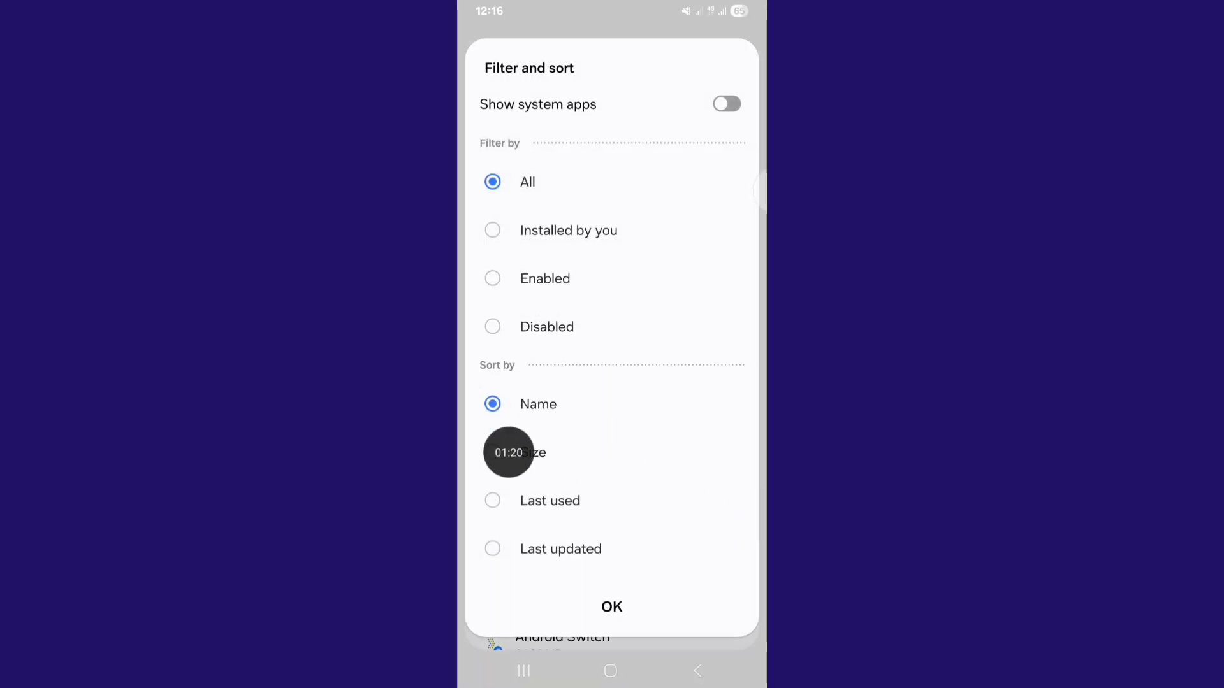
pyautogui.click(532, 452)
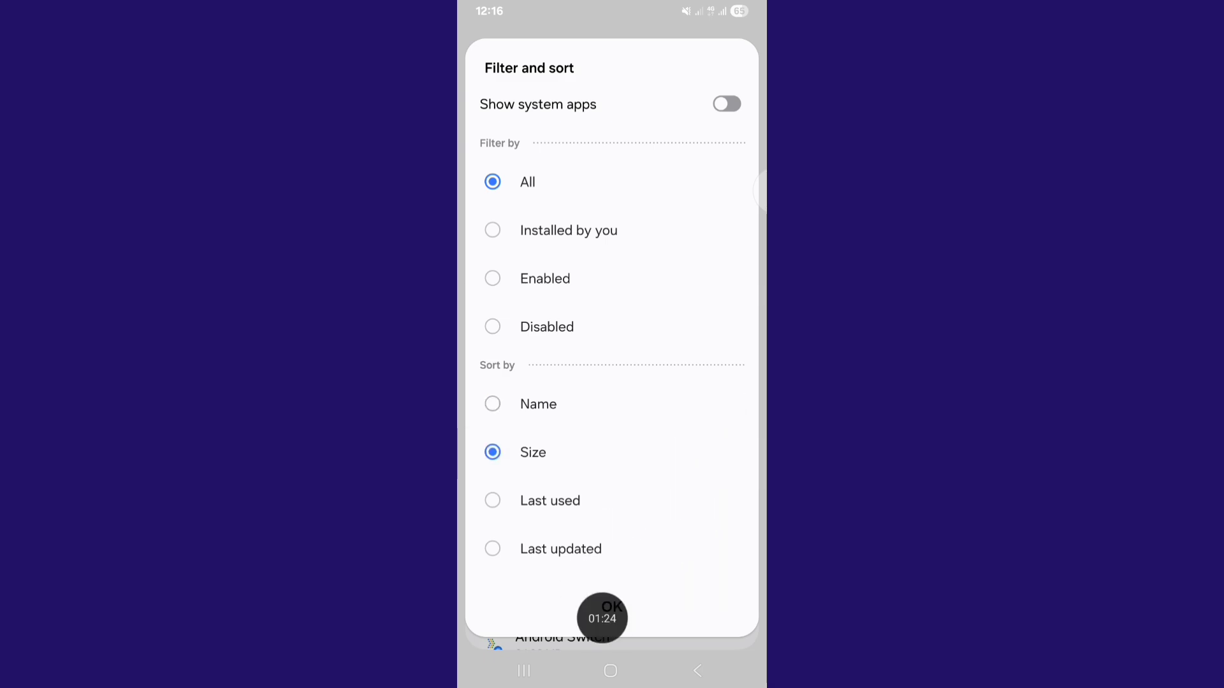
pyautogui.click(611, 606)
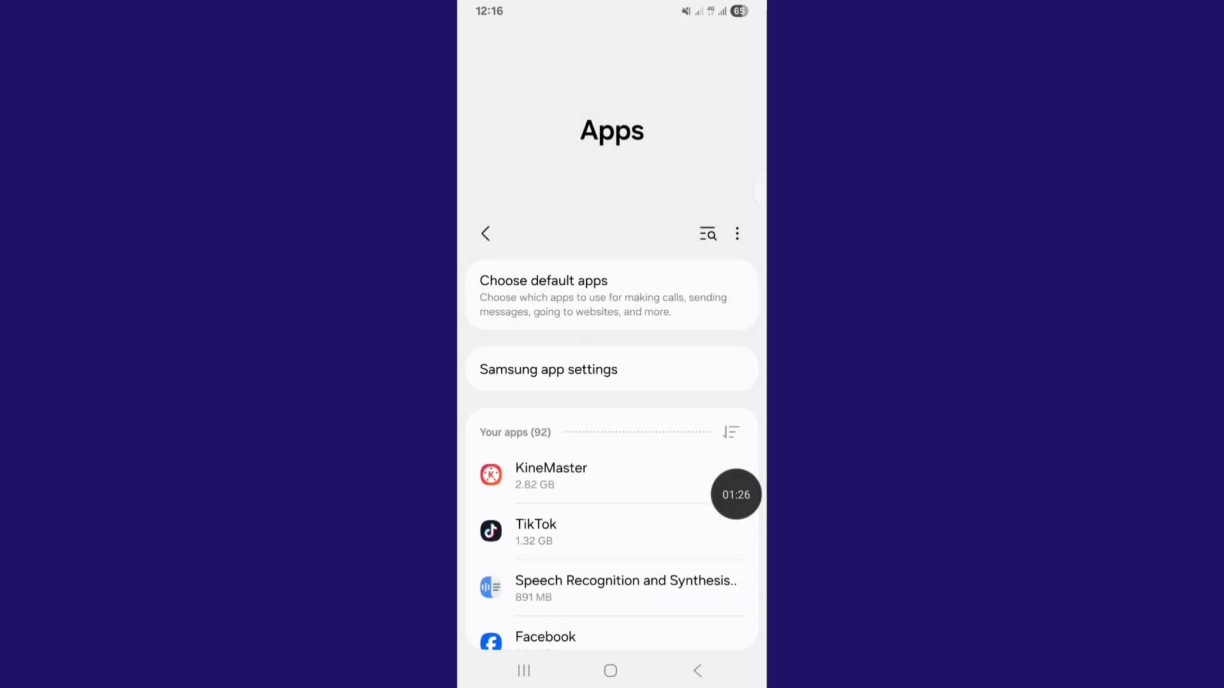
pyautogui.scroll(-4, 612, 430)
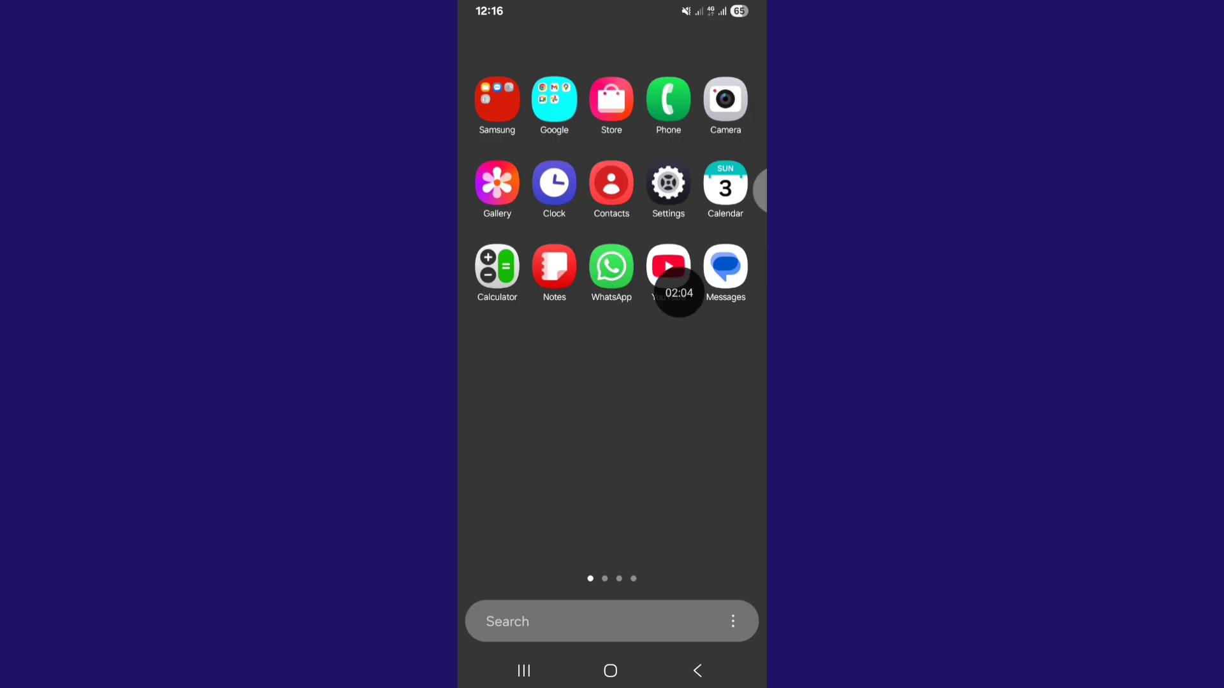
# - Launch WhatsApp and open the chat whose last message was a photo
pyautogui.click(610, 266)
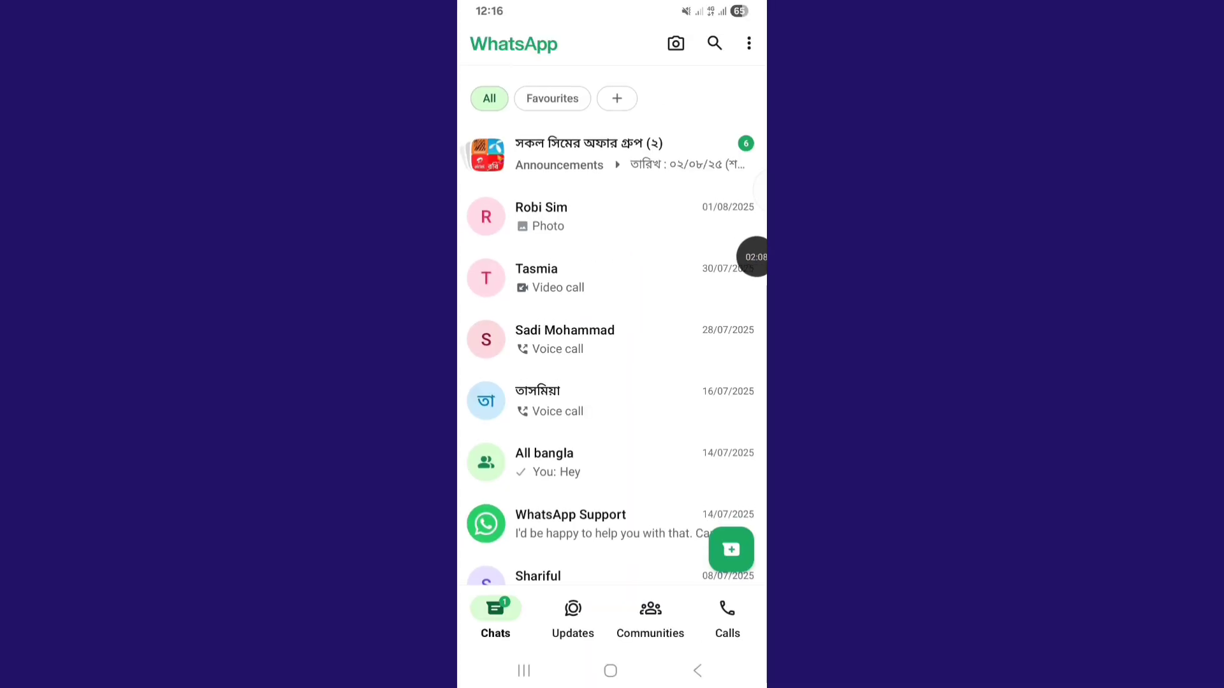
pyautogui.moveTo(755, 257)
pyautogui.mouseDown()
pyautogui.moveTo(593, 276)
pyautogui.moveTo(660, 171)
pyautogui.moveTo(545, 237)
pyautogui.mouseUp()
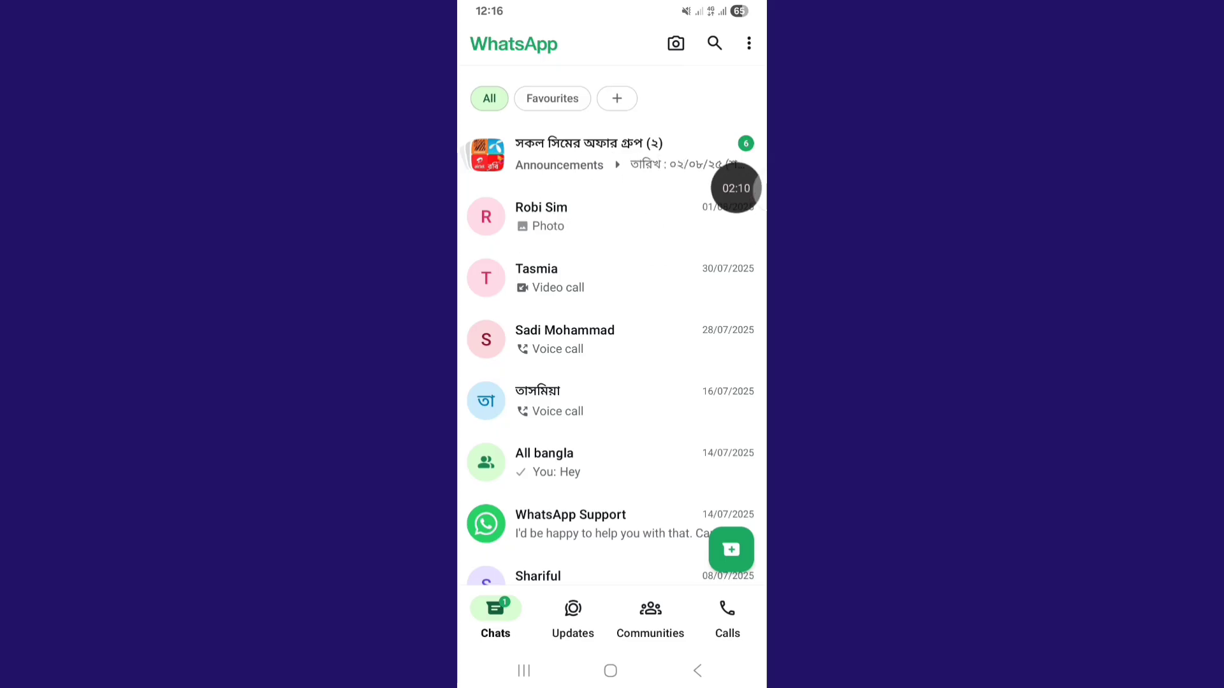
pyautogui.click(574, 216)
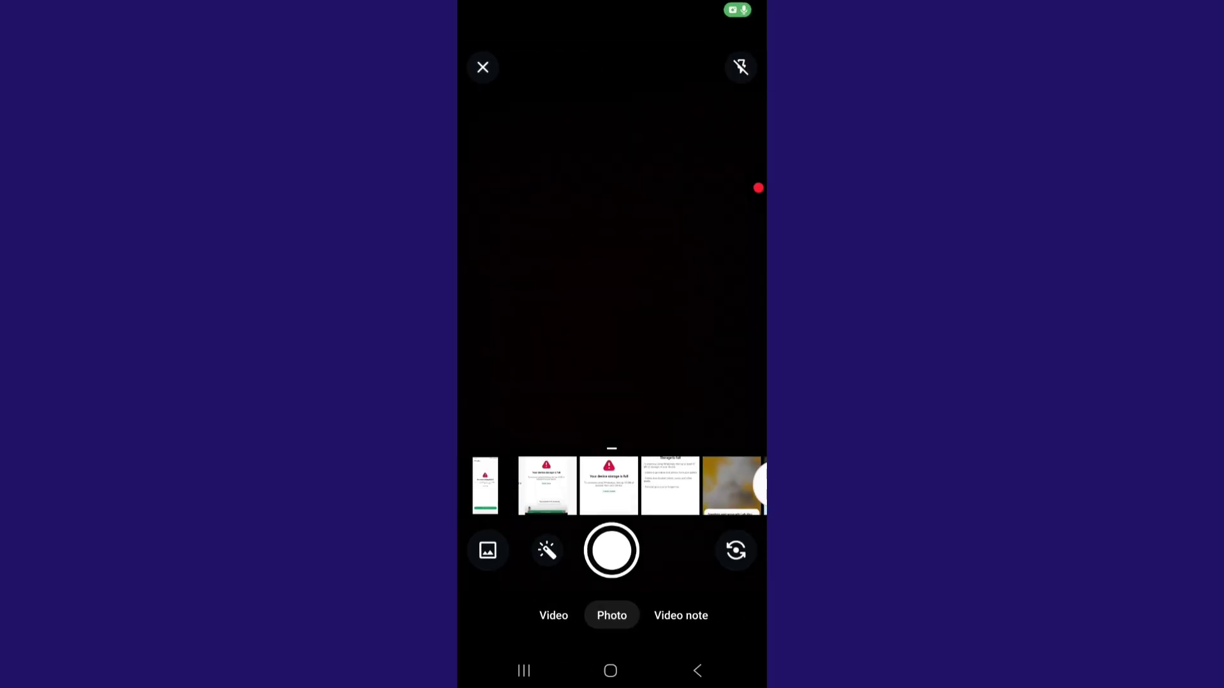
# - Send the storage-full warning screenshot in the chat and return to the home screen
pyautogui.click(483, 67)
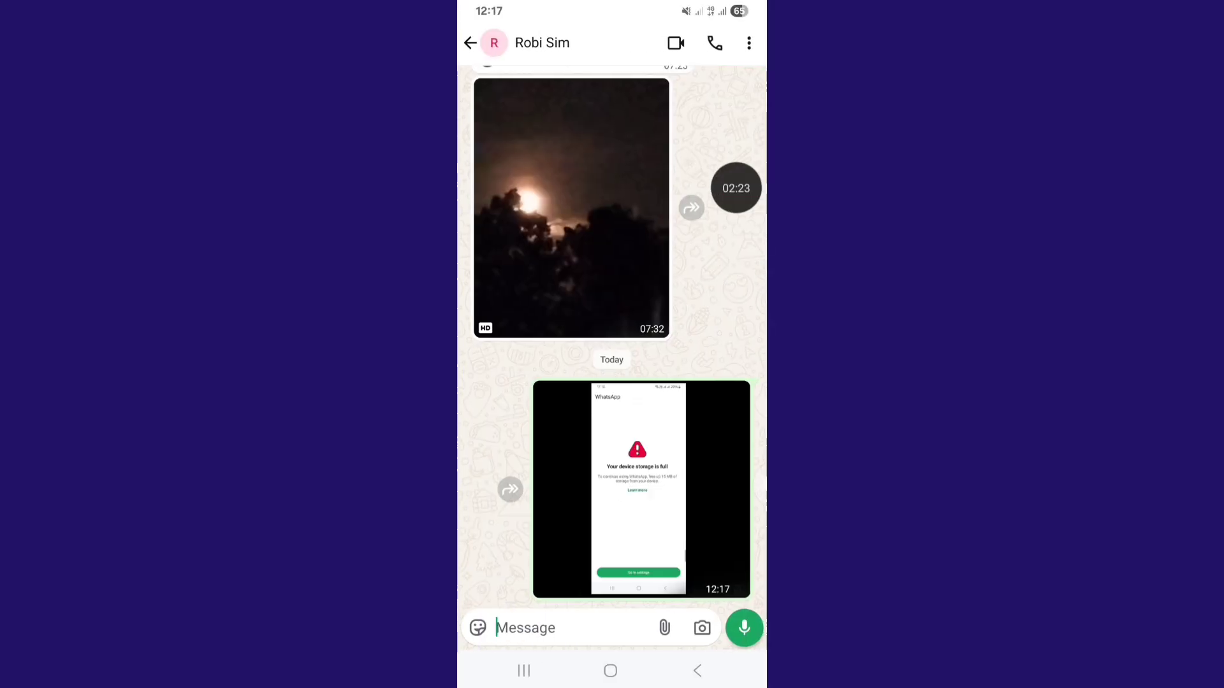
pyautogui.moveTo(737, 189); pyautogui.dragTo(649, 275)
pyautogui.click(610, 670)
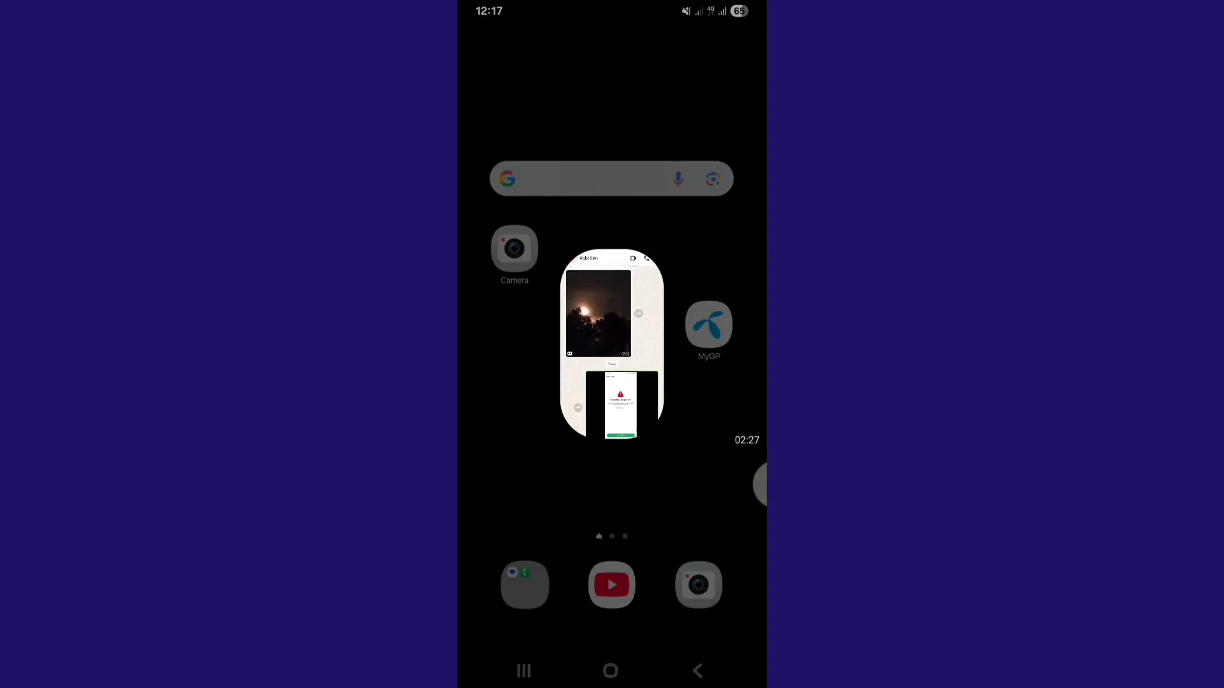